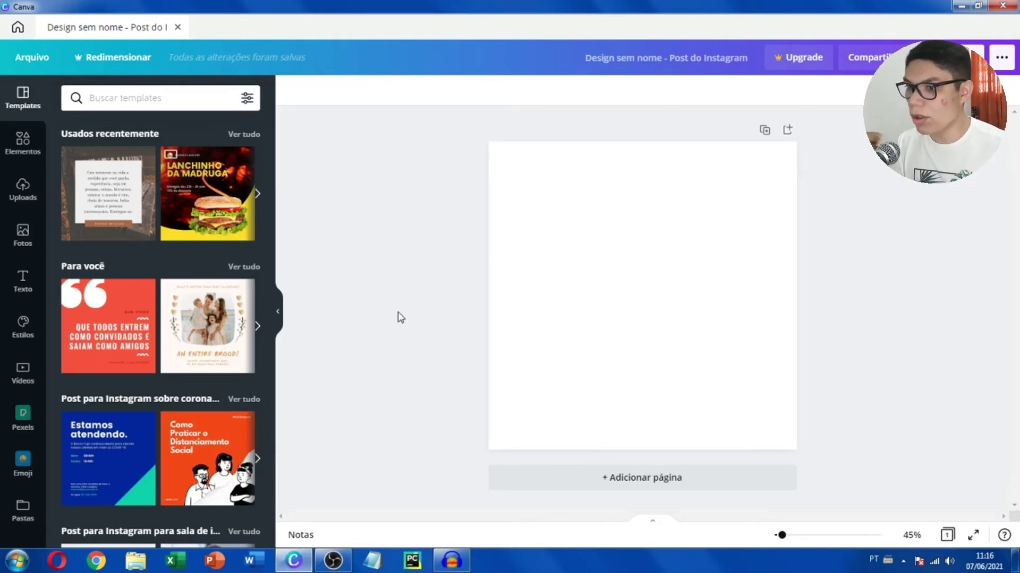
Step: Insert a title text on the blank page and replace its placeholder with a row of 19 hyphens
left_click(25, 286)
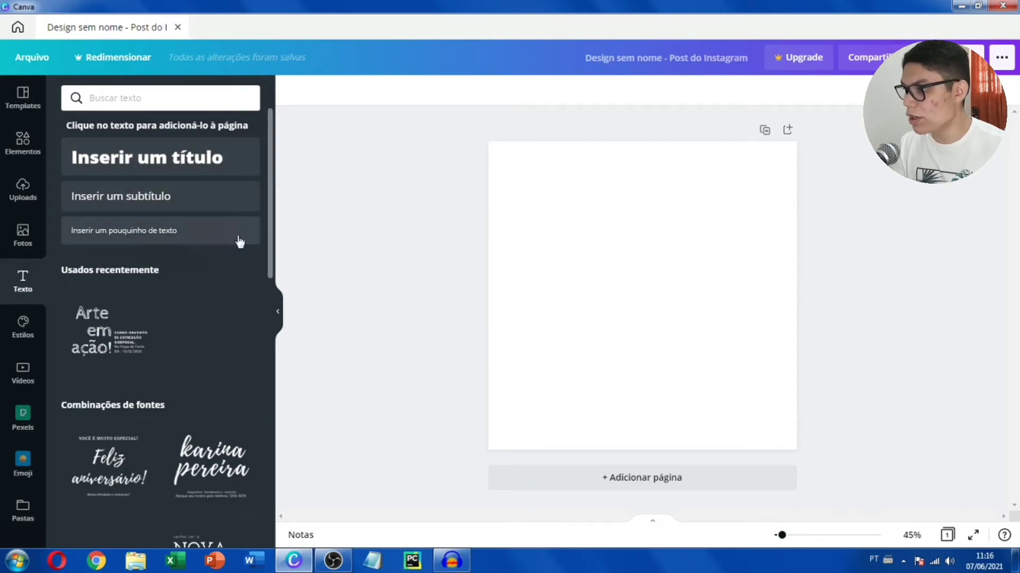
left_click(187, 168)
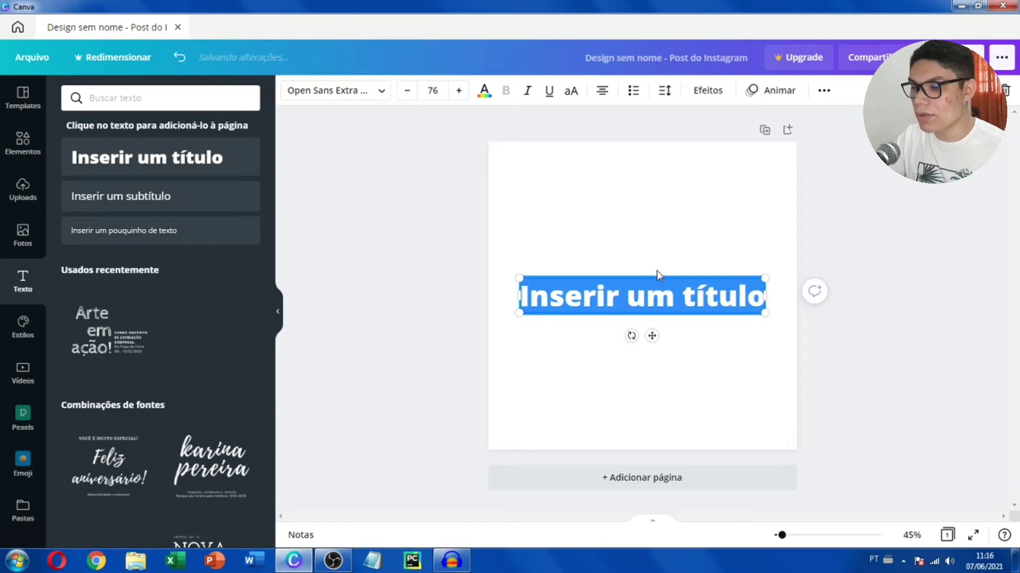
double_click(629, 298)
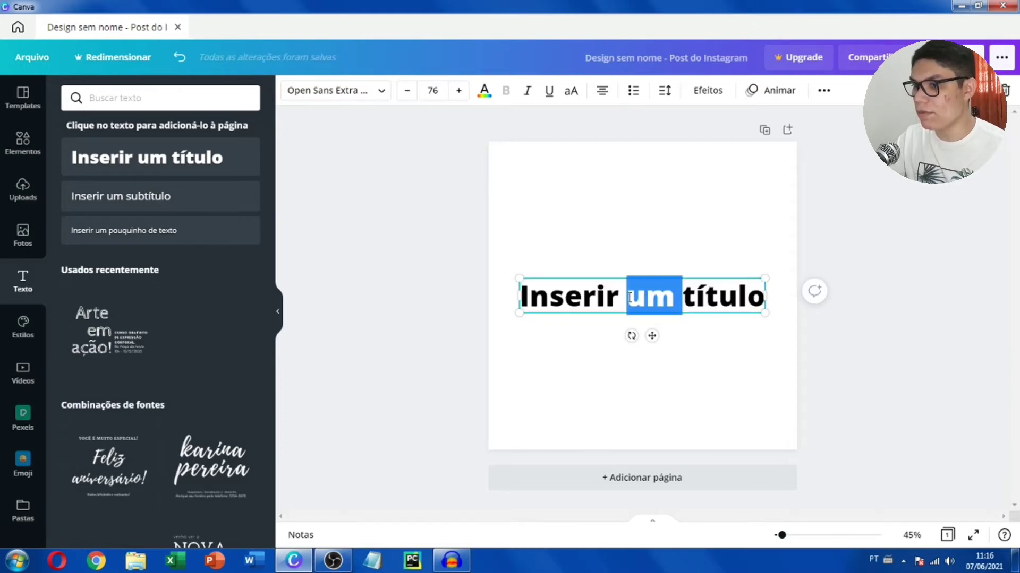
triple_click(637, 287)
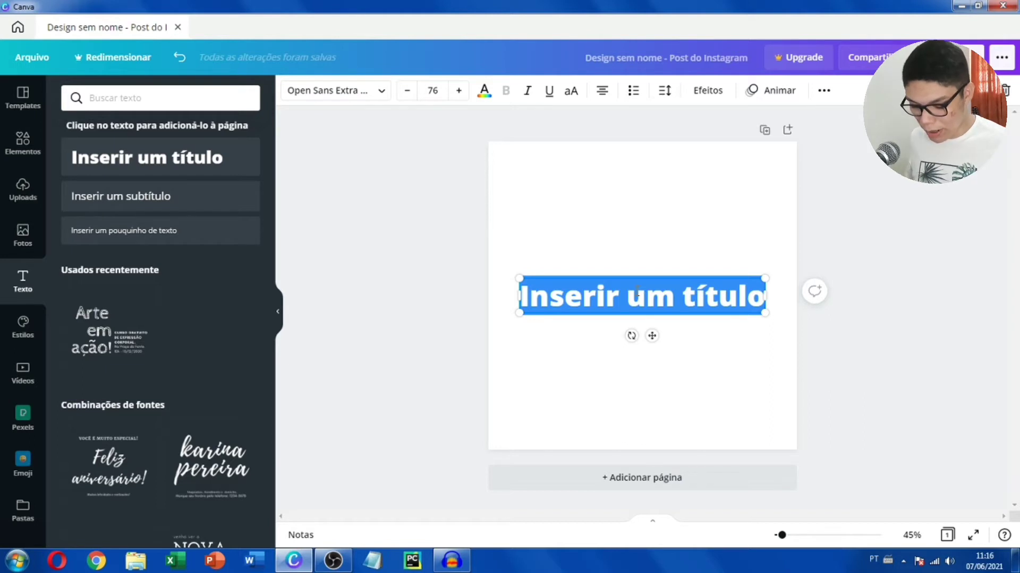
type("---")
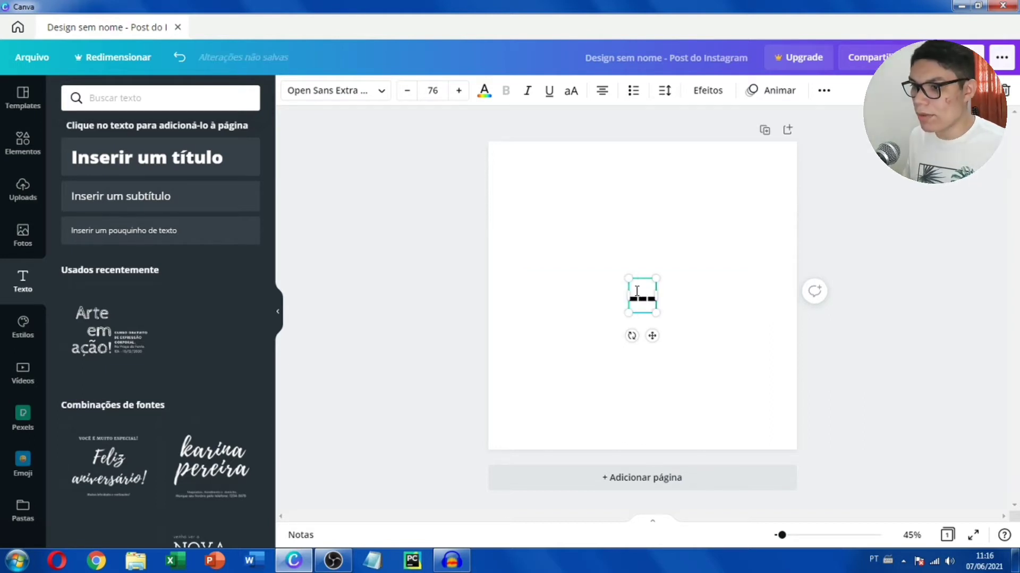
type("----------")
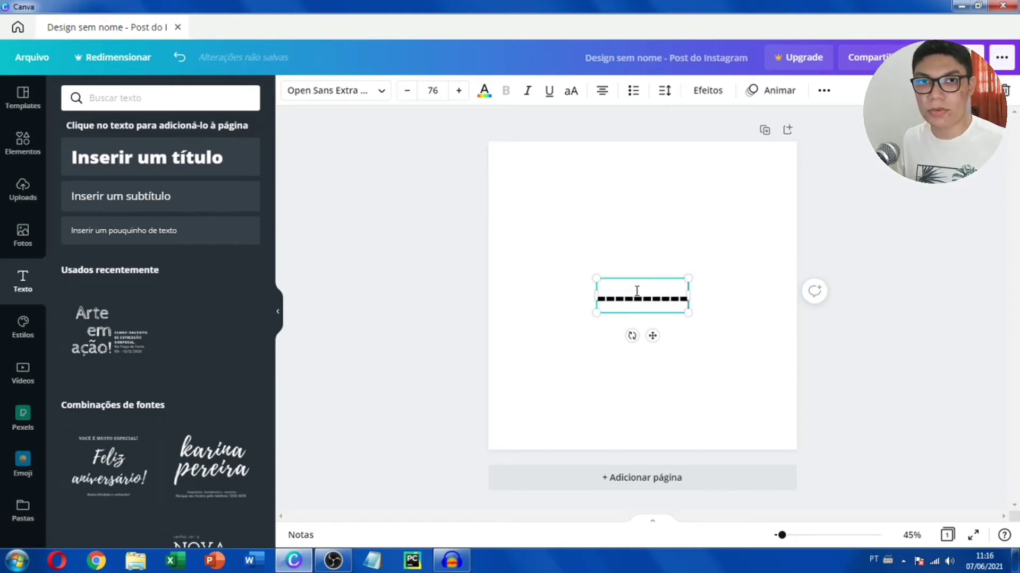
type("---------------")
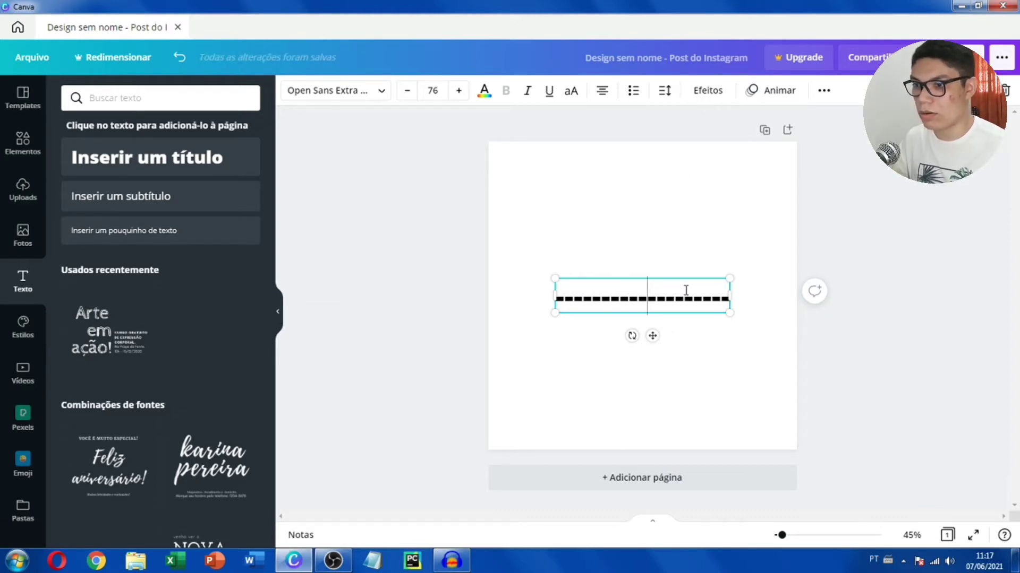
Step: Apply the Curvar shape effect to the hyphens with a curve of 100 and move the arch up the page
left_click(700, 96)
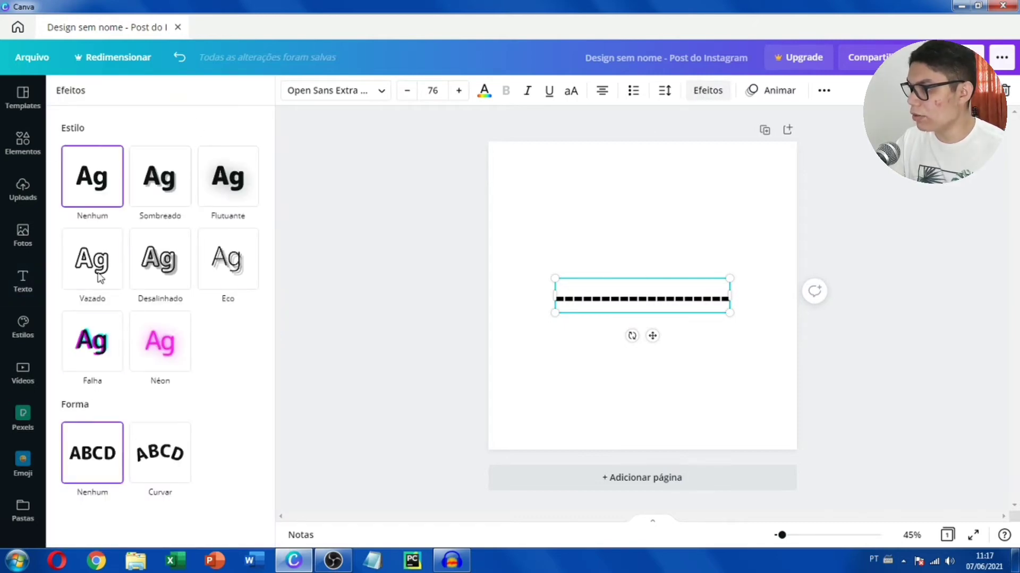
left_click(164, 473)
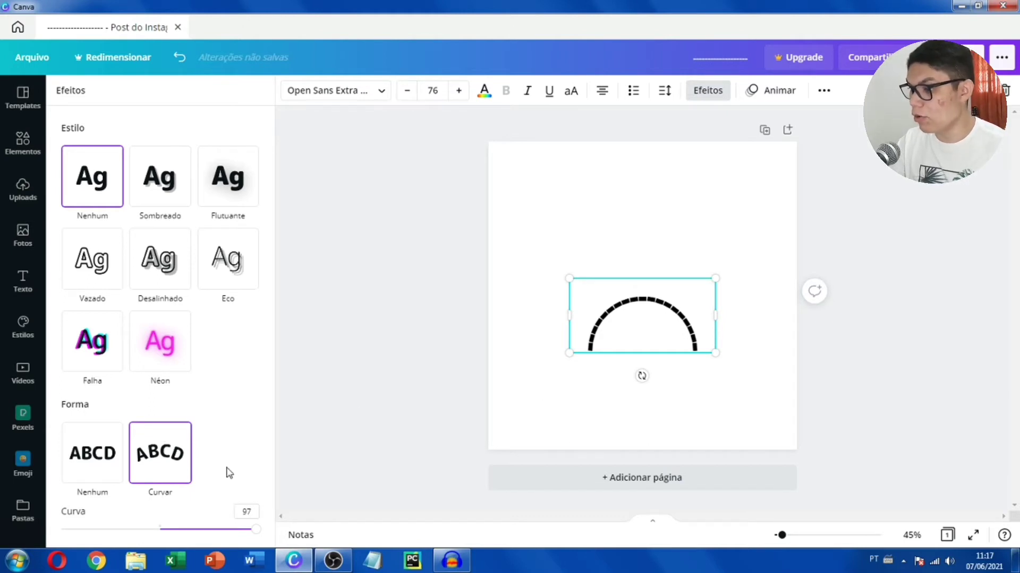
mouse_move(254, 529)
left_mouse_down()
mouse_move(242, 536)
mouse_move(252, 531)
left_mouse_up()
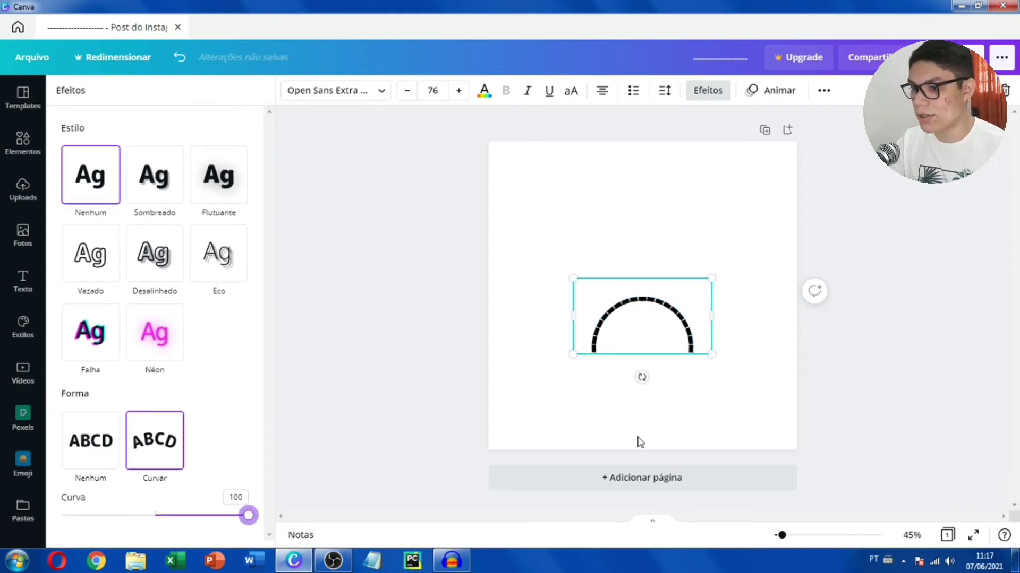
left_click_drag(639, 351, 640, 274)
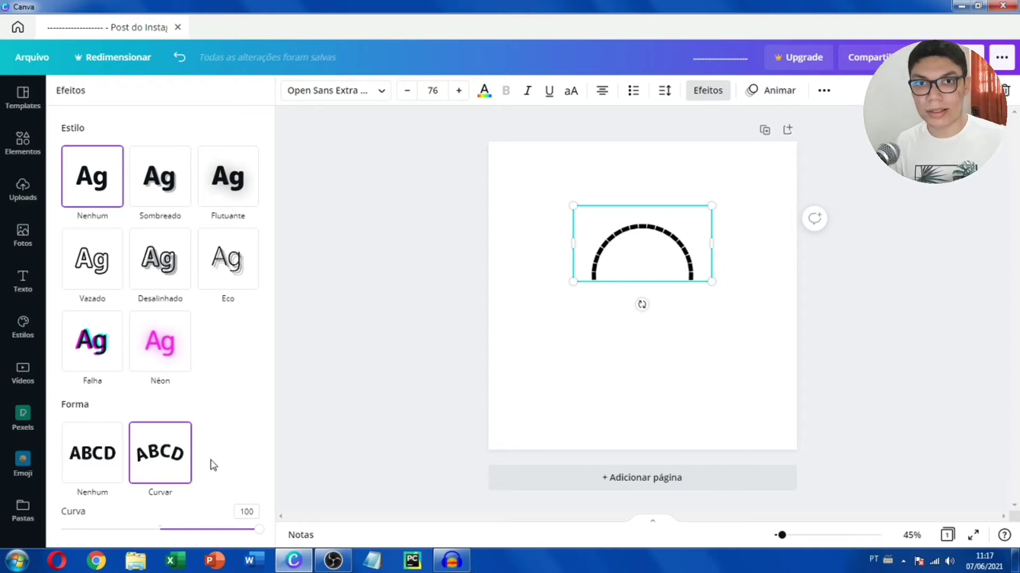
Step: Set the curve to -100 and move the inverted arch down to the middle of the page
left_click(158, 530)
left_click_drag(153, 534, 62, 528)
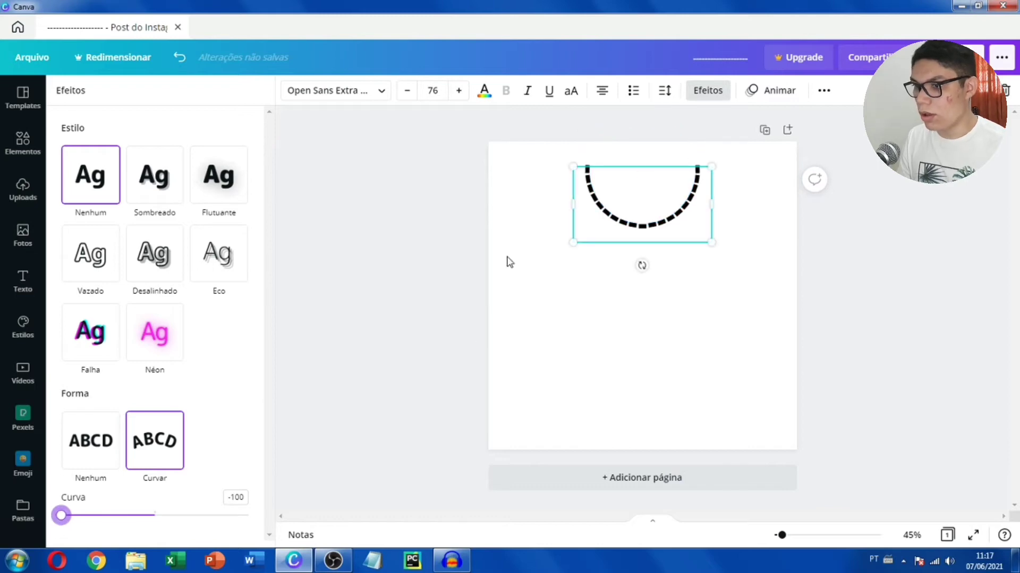
left_click_drag(616, 221, 615, 350)
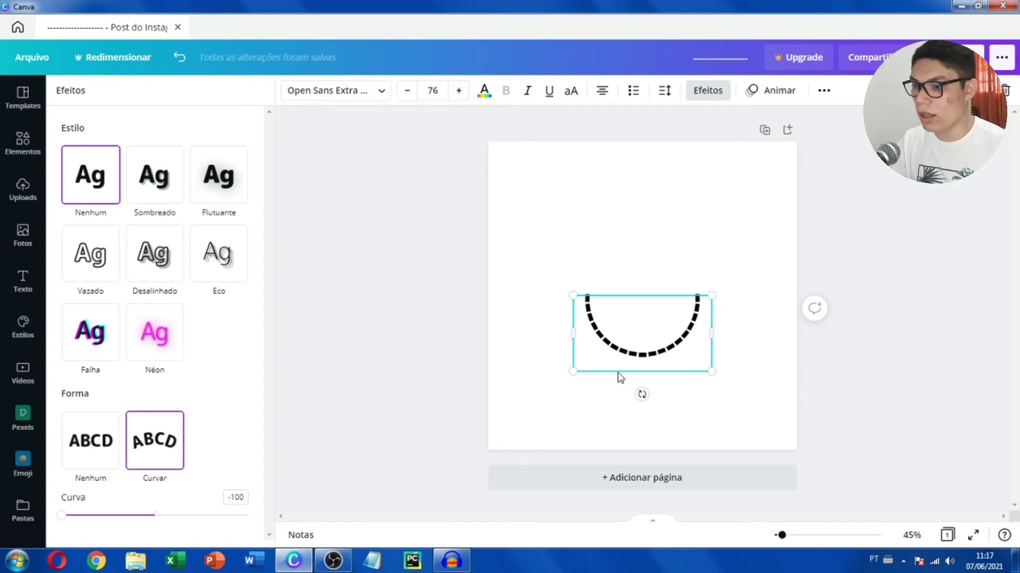
left_click_drag(632, 348, 632, 310)
Step: Add hyphens to the end of the curved text, up to 36 in total, until they form a closed circle
left_click(669, 308)
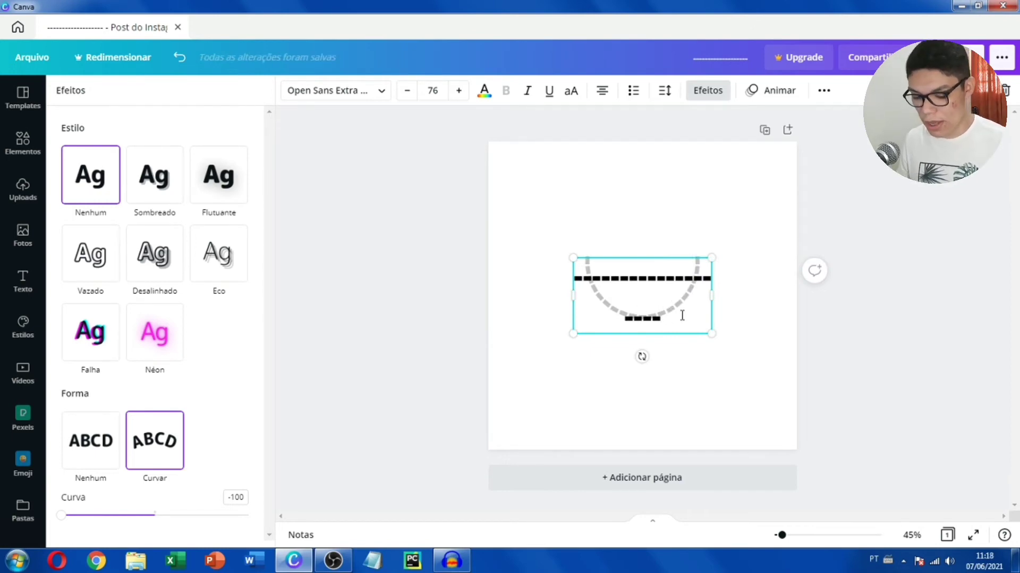
type("----------")
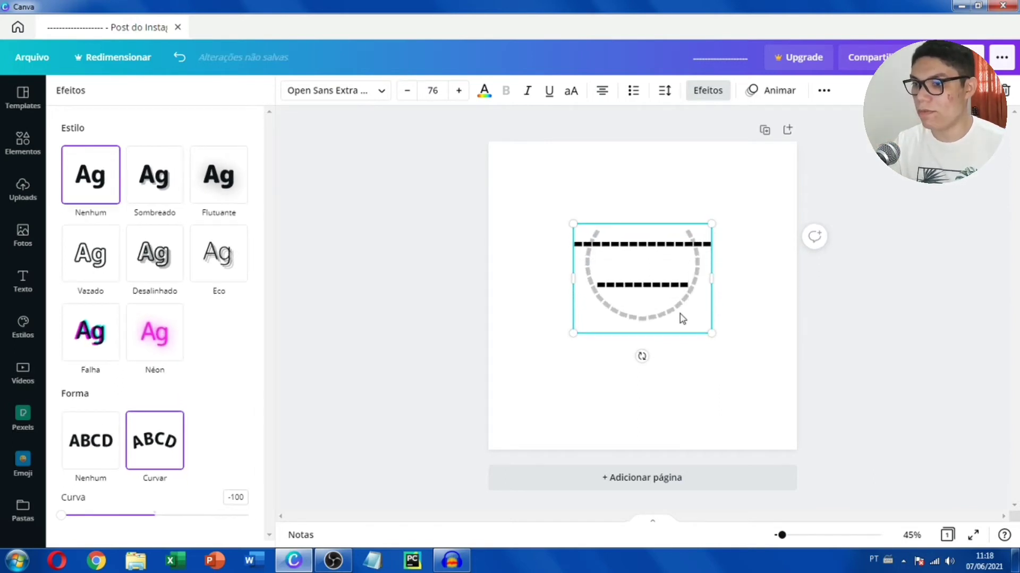
type("------")
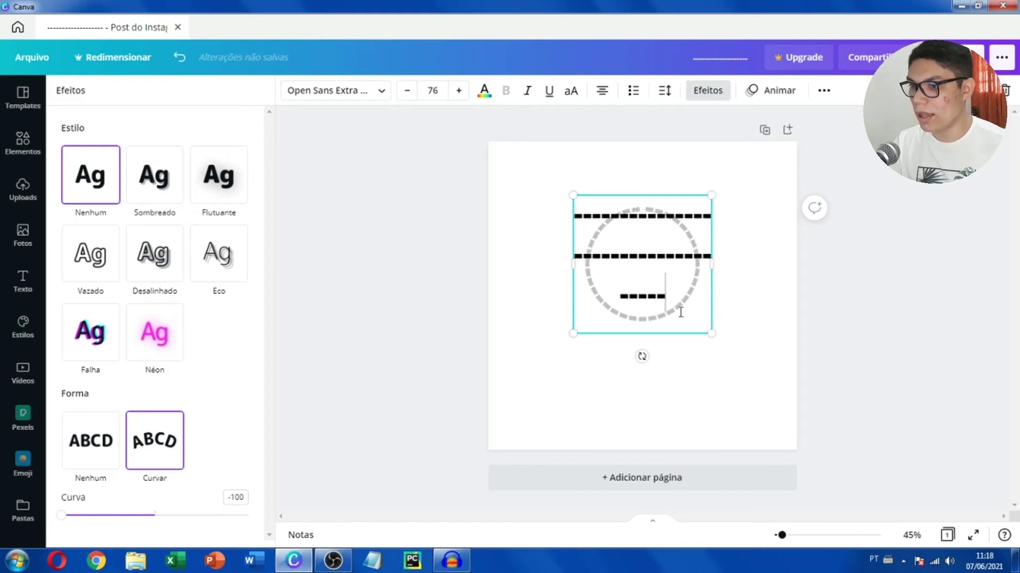
type("-")
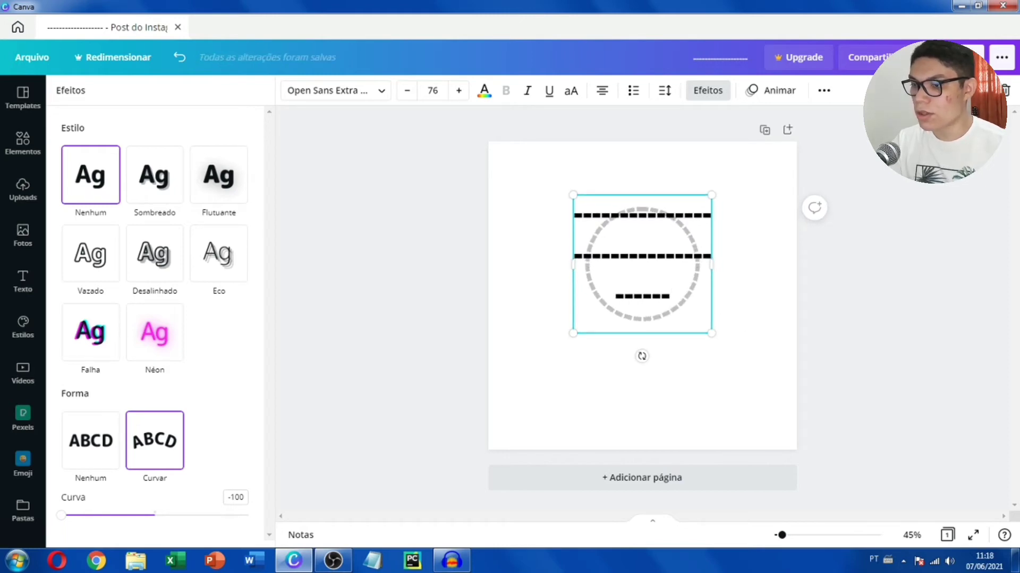
key("Escape")
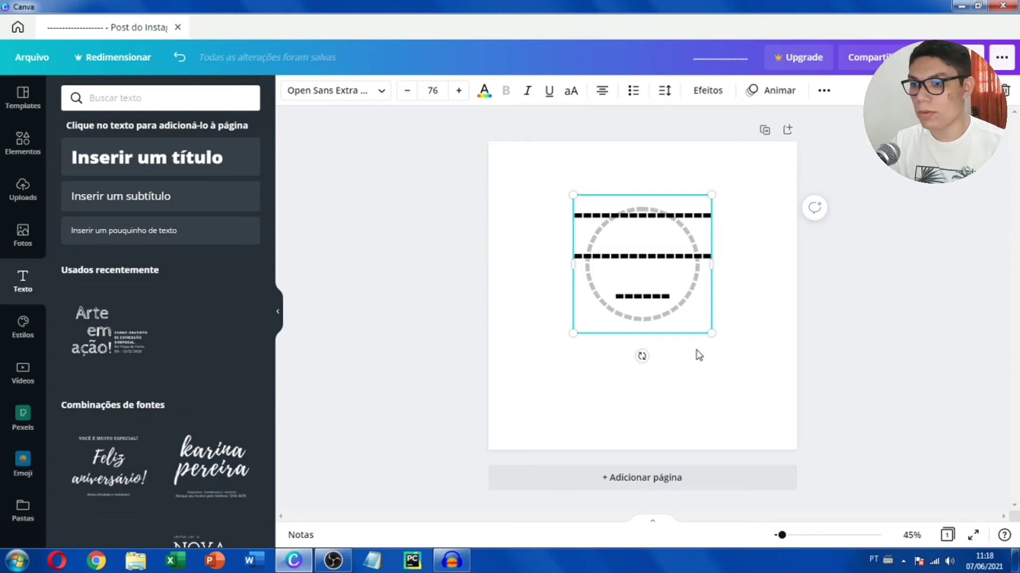
left_click(708, 362)
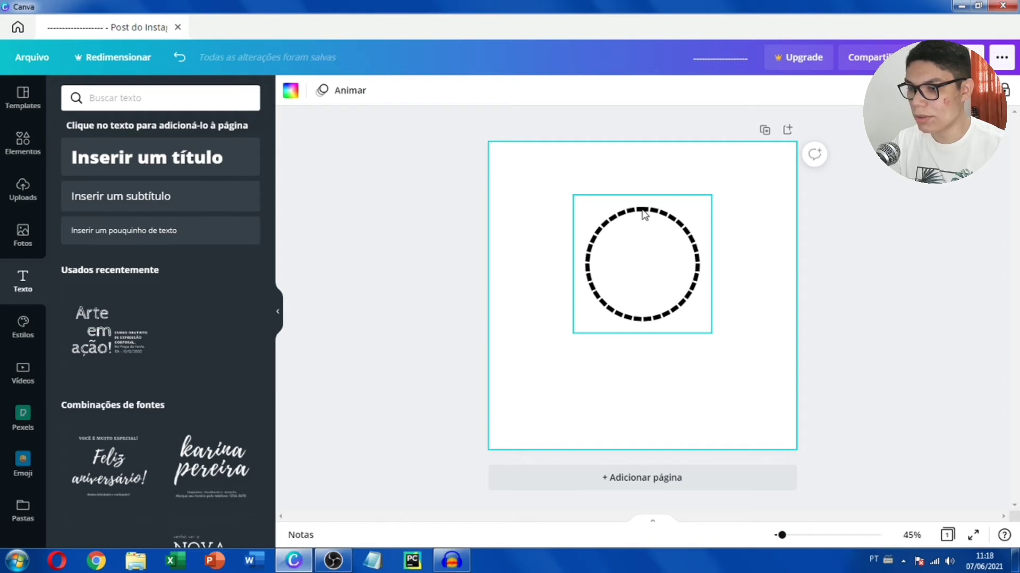
Step: Move the dashed circle toward the page's upper-left corner and enlarge it to font size 150
left_click_drag(630, 268, 568, 251)
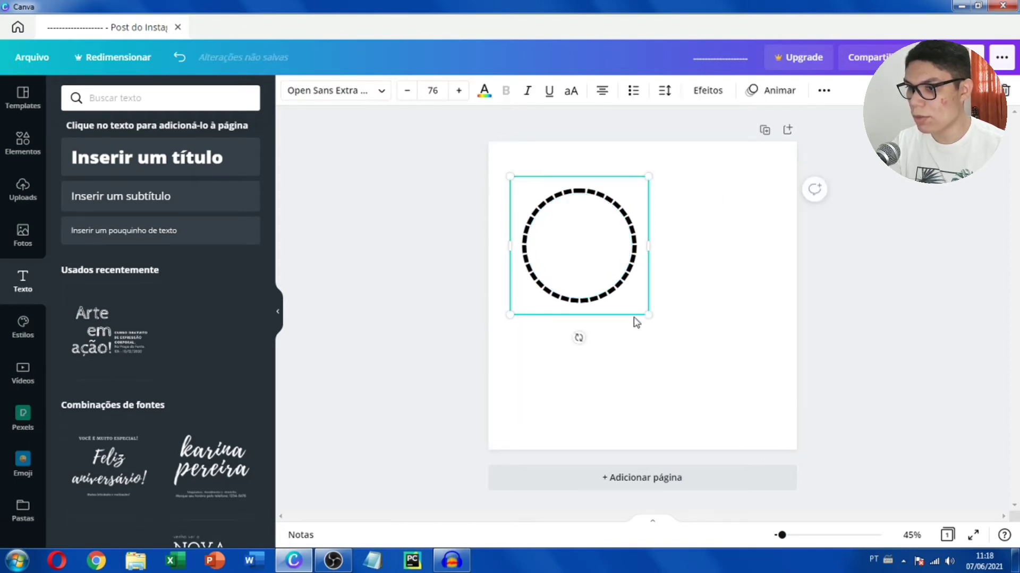
left_click_drag(648, 315, 815, 417)
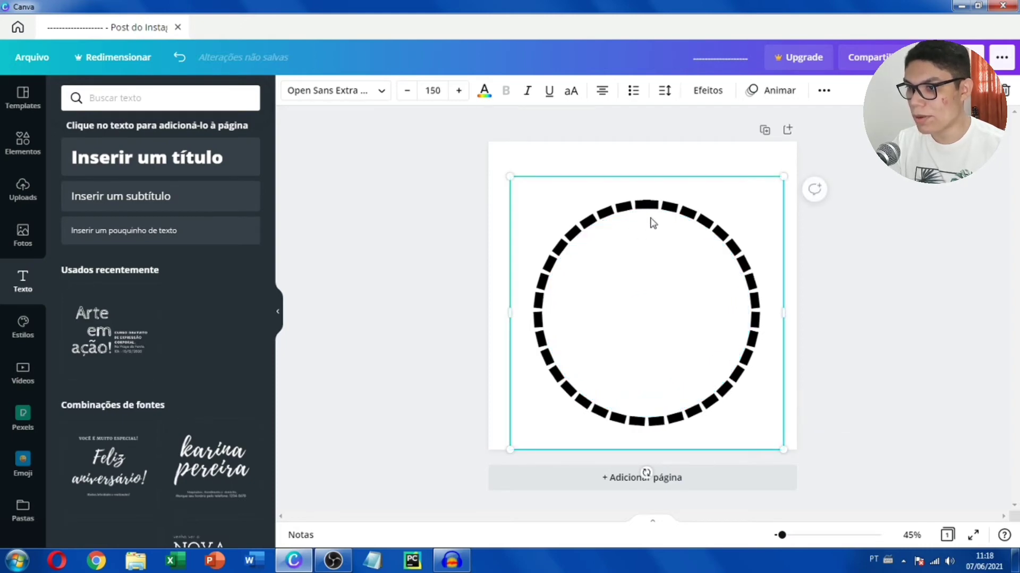
left_click(655, 266)
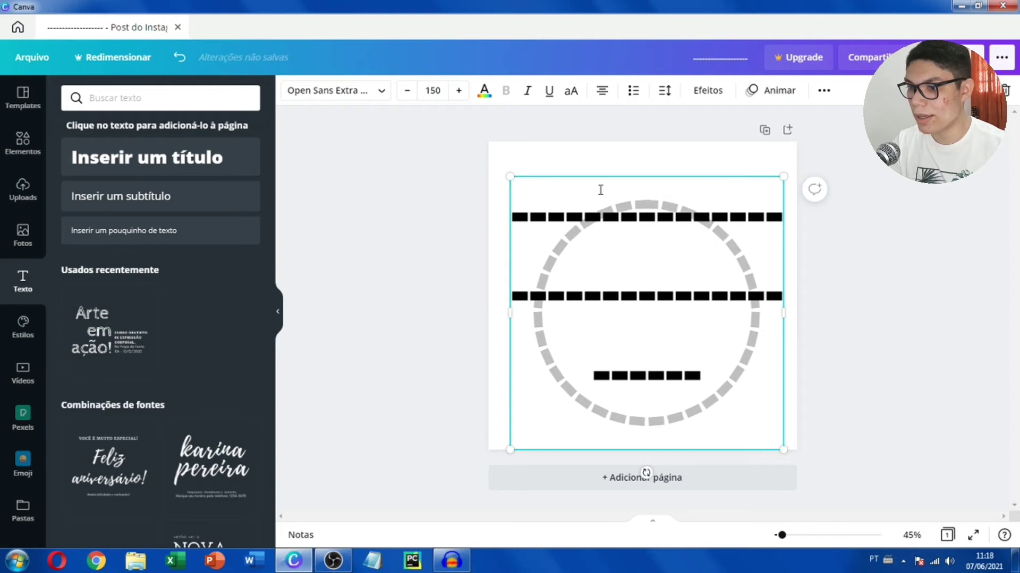
left_click(822, 335)
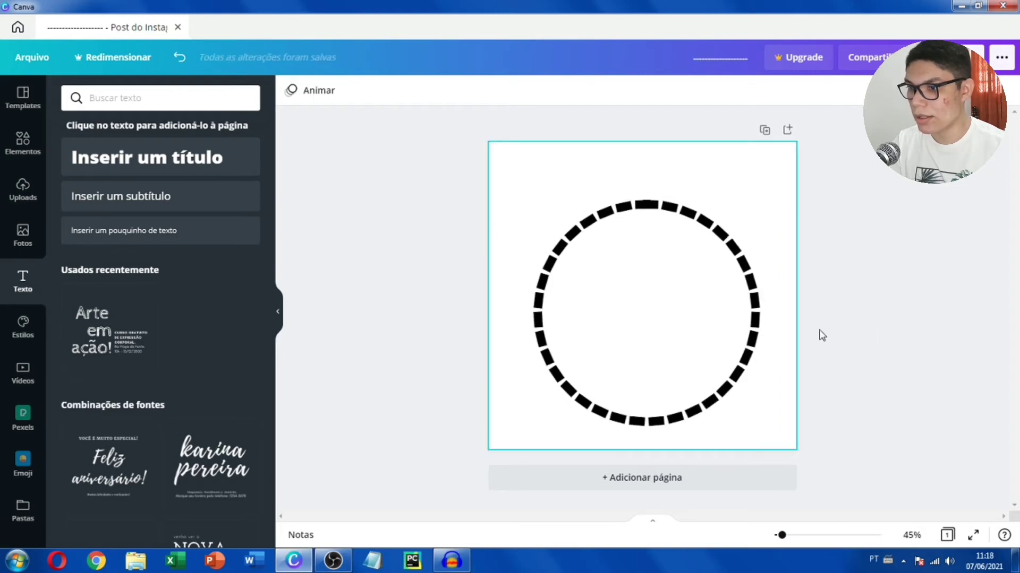
Step: Delete three hyphens from the end of the dashed circle's text
left_click(732, 350)
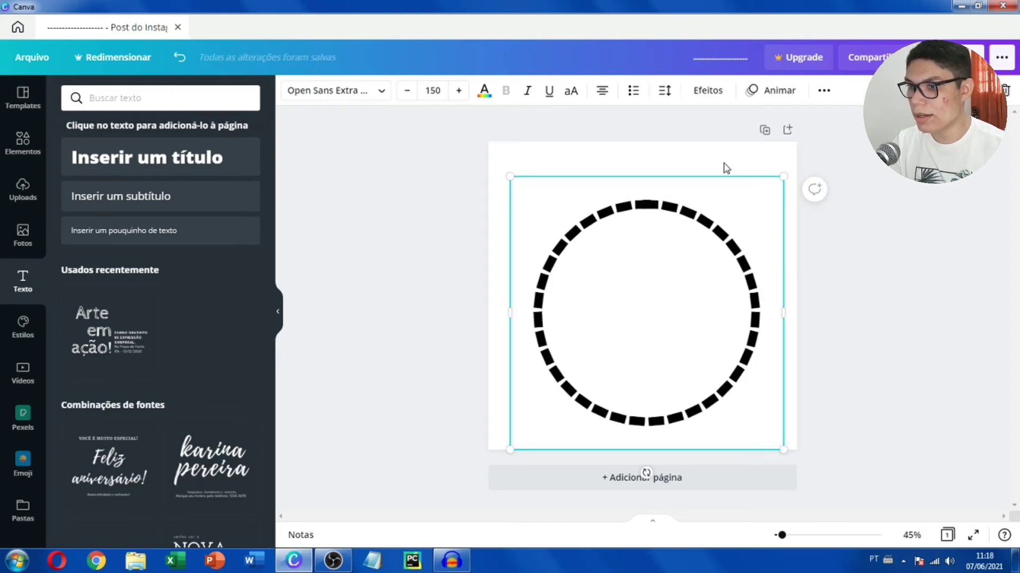
left_click(670, 101)
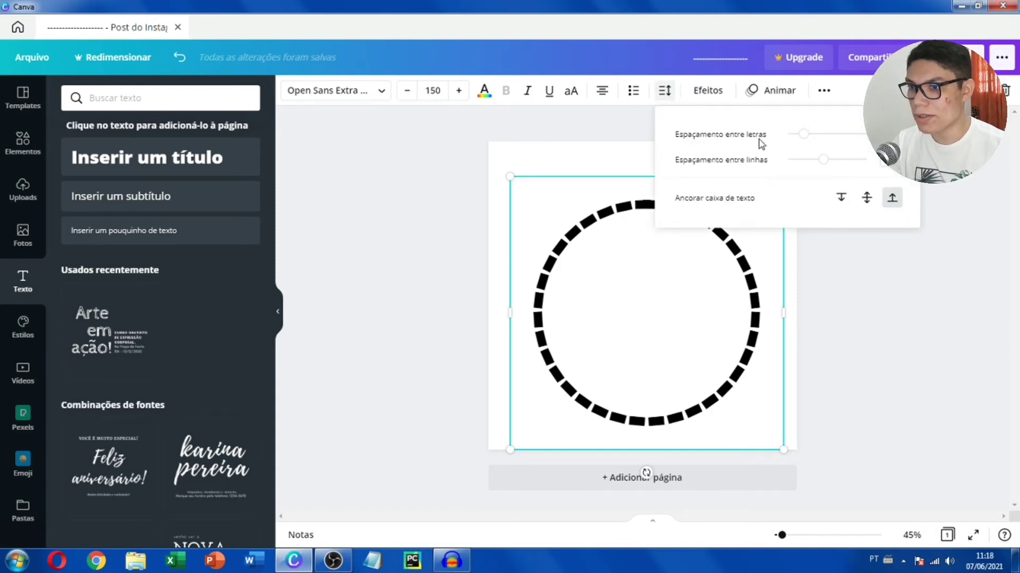
left_click_drag(806, 142, 808, 144)
left_click(657, 372)
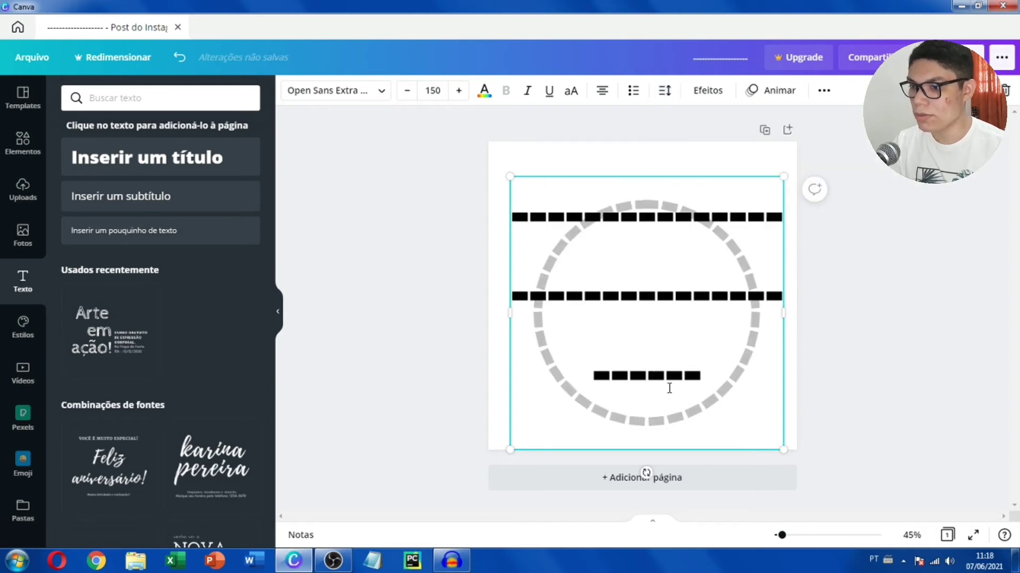
key("BackSpace")
key("BackSpace")
key("BackSpace")
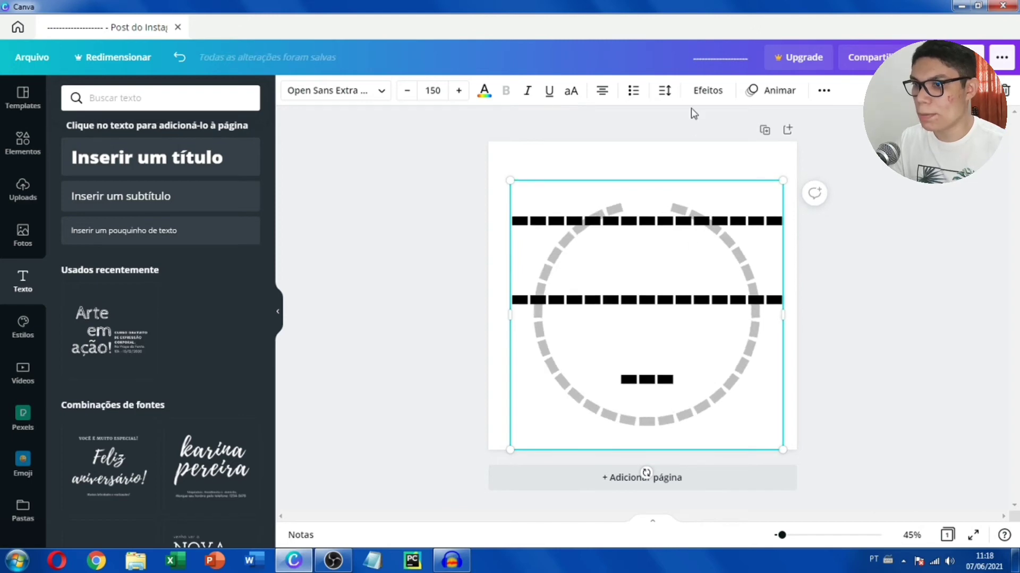
Step: Increase the line spacing slightly and widen the letter spacing until the dashes close the circle evenly
left_click(665, 91)
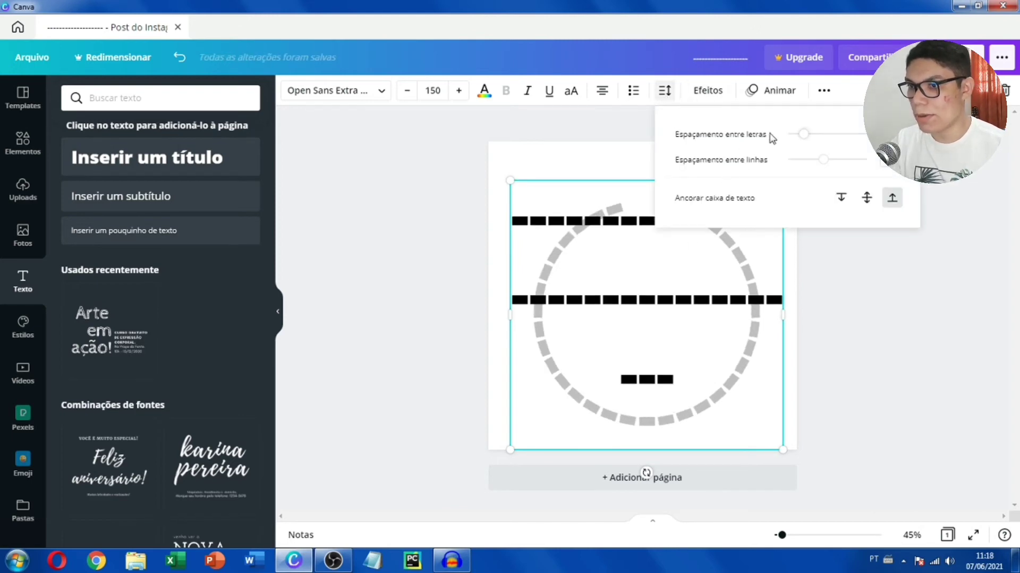
left_click(607, 167)
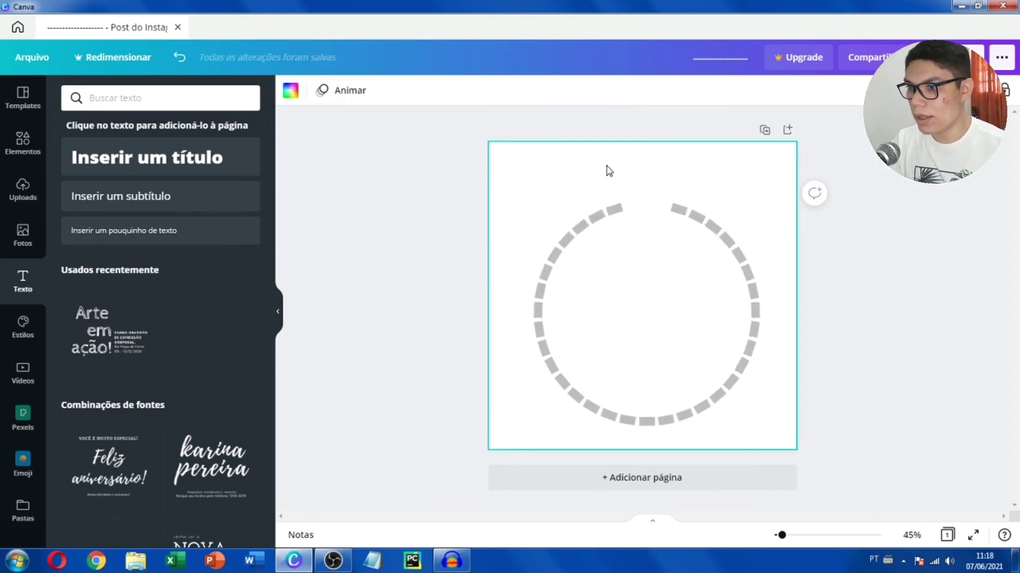
left_click(661, 275)
left_click(665, 92)
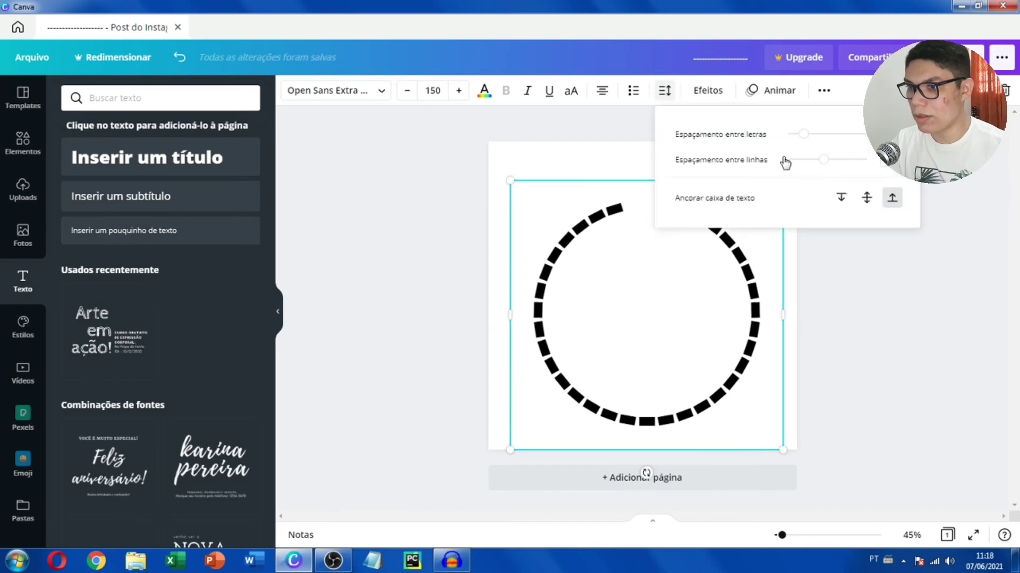
left_click(824, 162)
left_click_drag(827, 163, 814, 136)
left_click(885, 333)
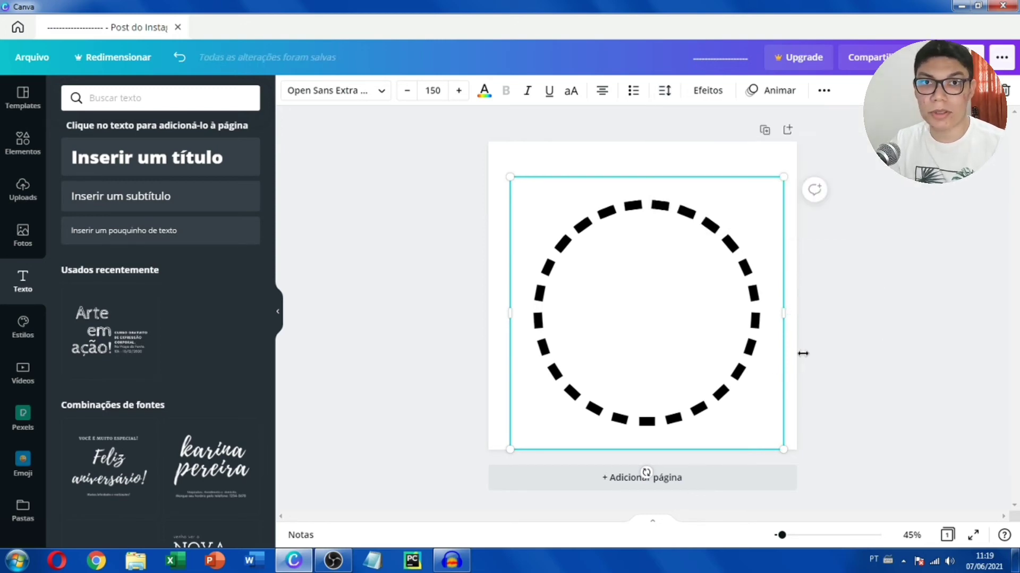
Step: Center the dashed circle on the page
left_click(837, 346)
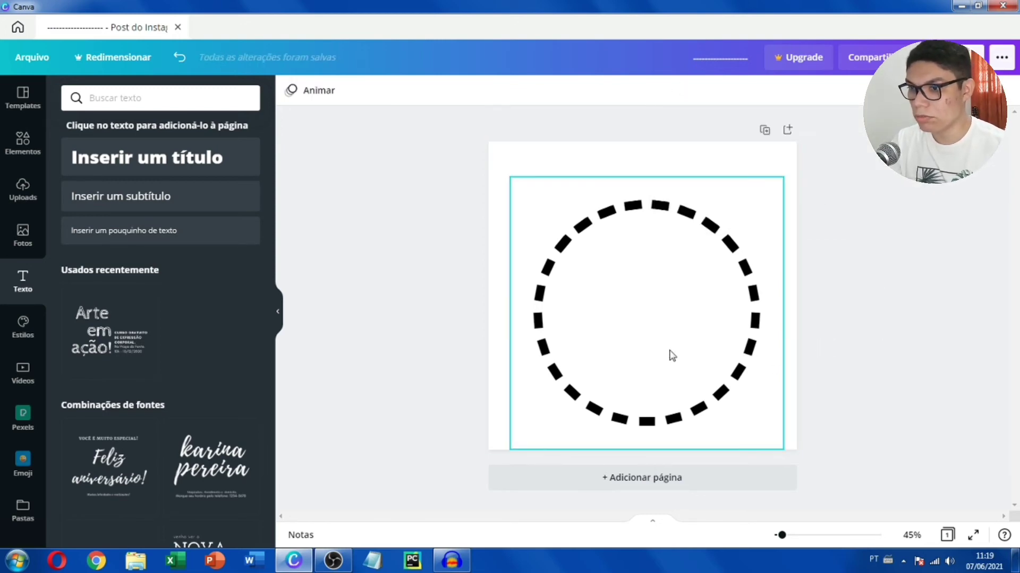
left_click_drag(663, 339, 659, 324)
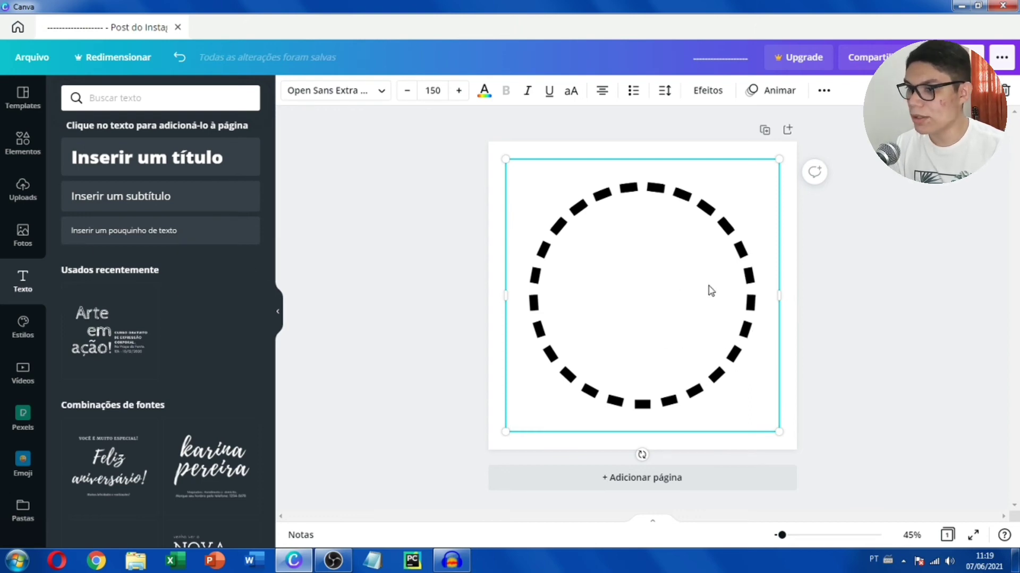
Step: Replace all the hyphens in the circle with 15 letters "p"
double_click(650, 296)
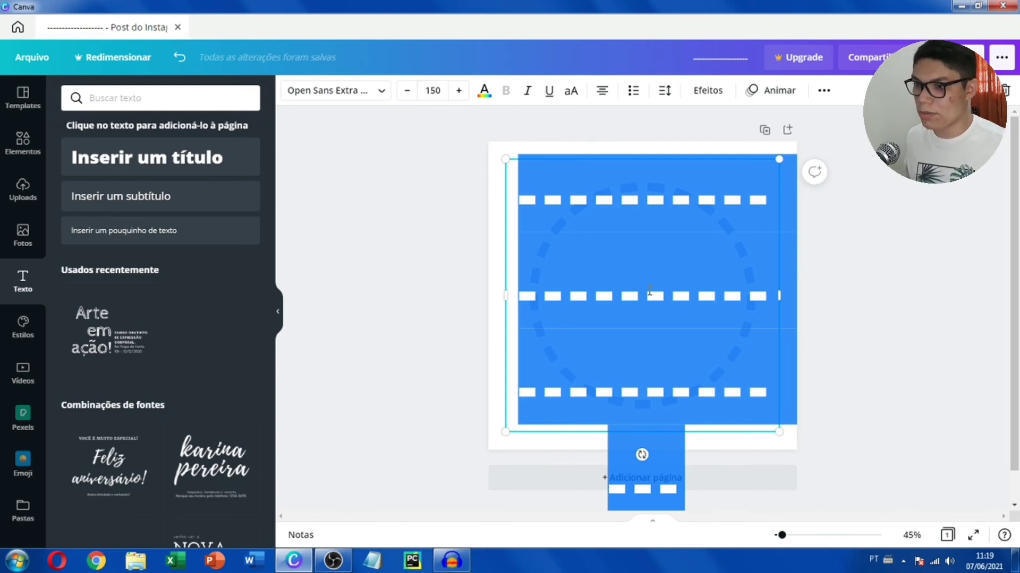
type("pppppp")
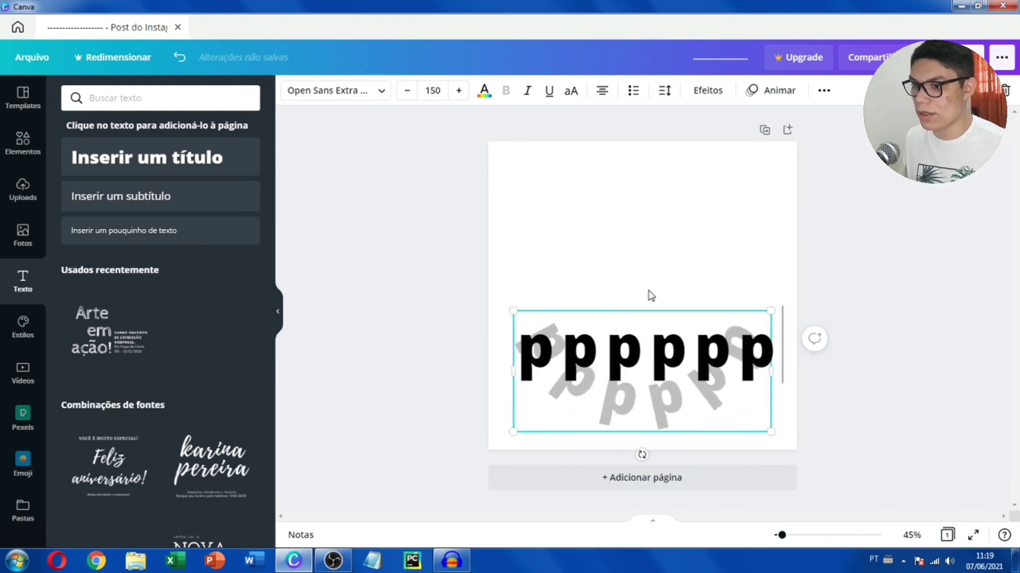
type("ppppppppp")
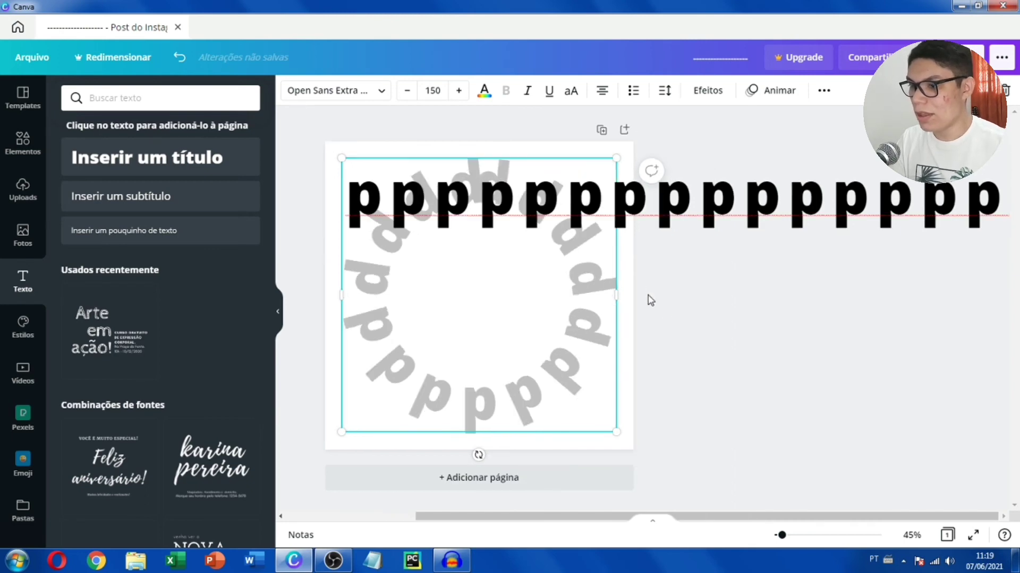
left_click(706, 328)
left_click(652, 319)
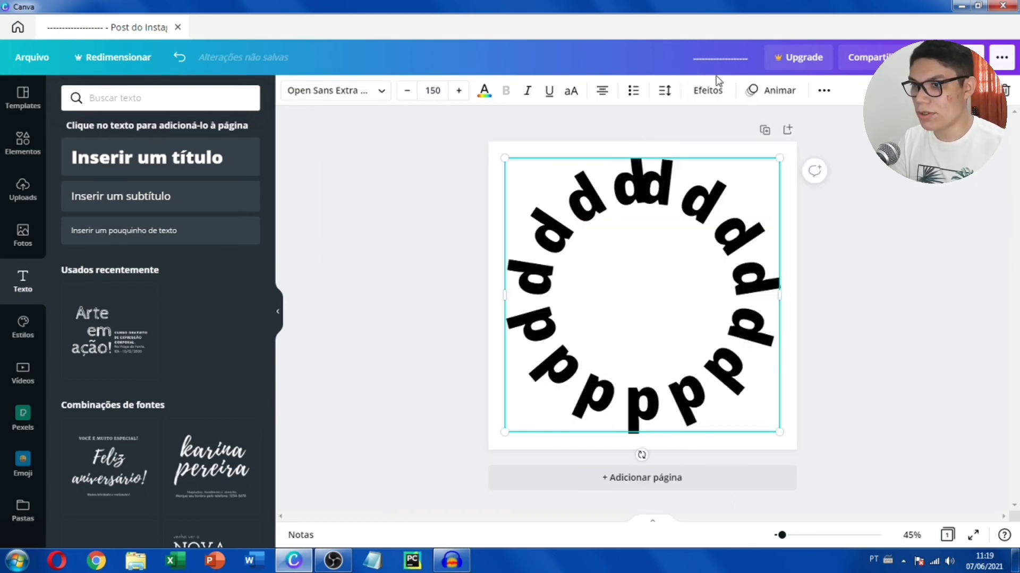
Step: Fine-tune the letter spacing so the ring of "p" letters closes without overlapping
left_click(673, 92)
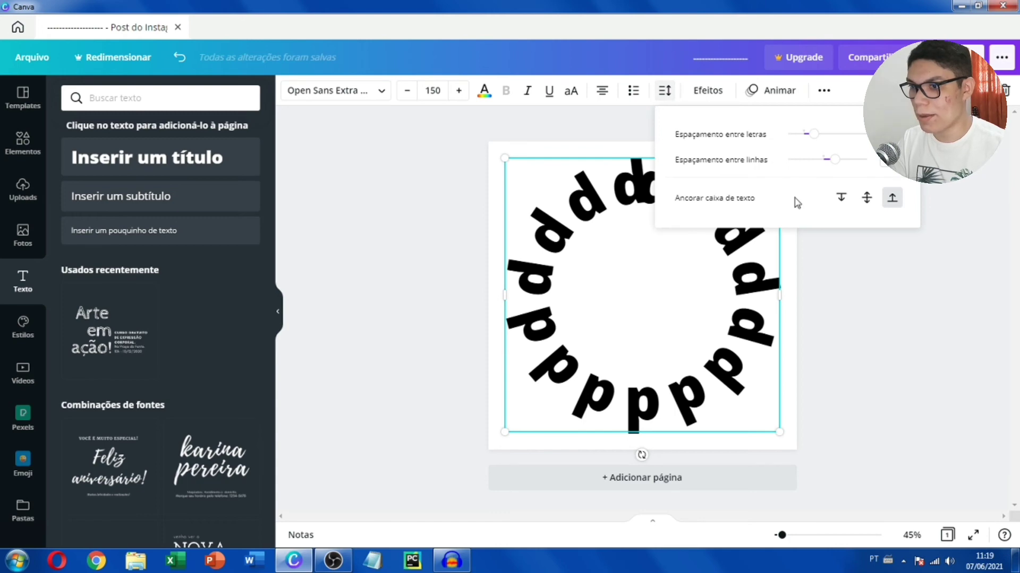
left_click_drag(813, 135, 813, 139)
left_click_drag(814, 139, 813, 132)
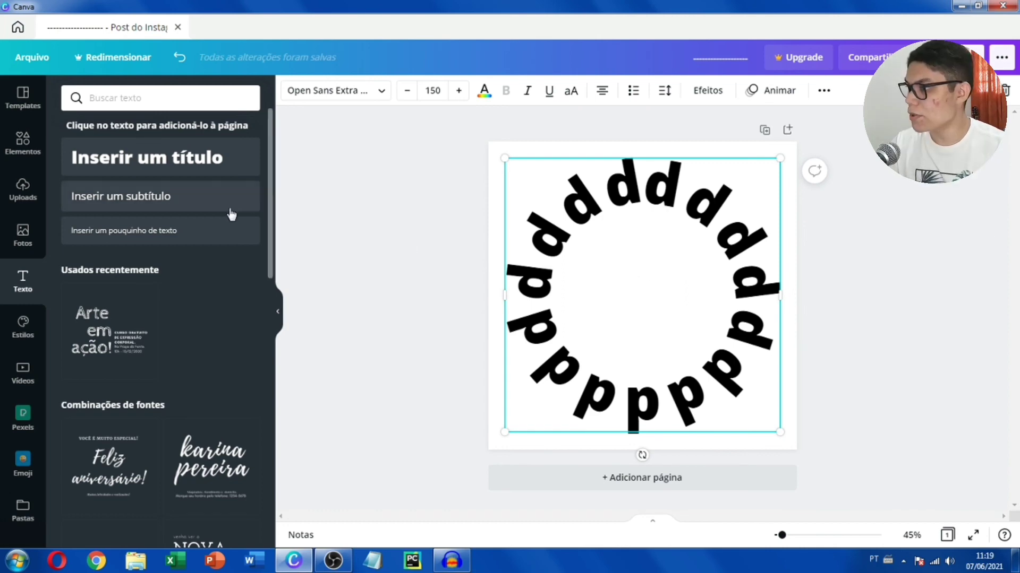
Step: Open the library of graphic elements
left_click(23, 141)
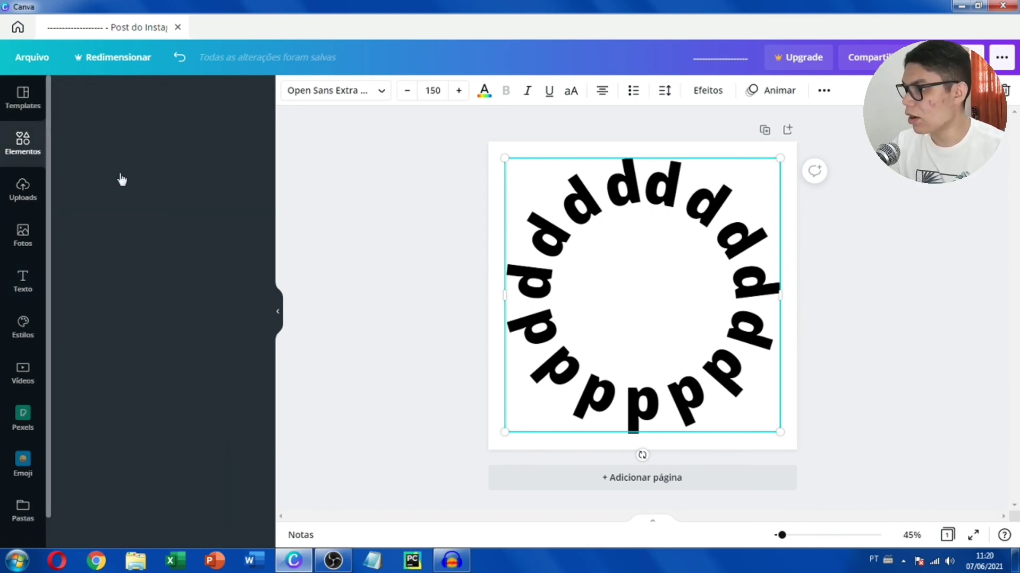